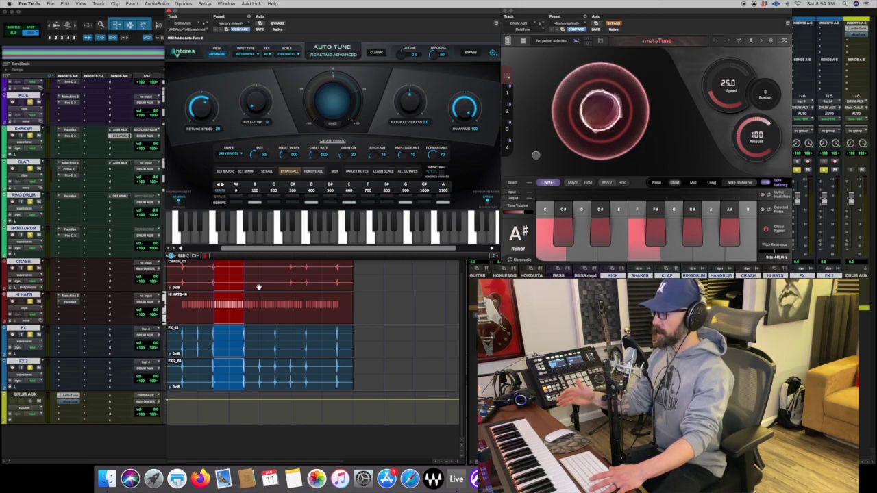
# Play the selected drum section and compare its sound with Auto-Tune bypassed and active on DRUM AUX
pyautogui.press('space')
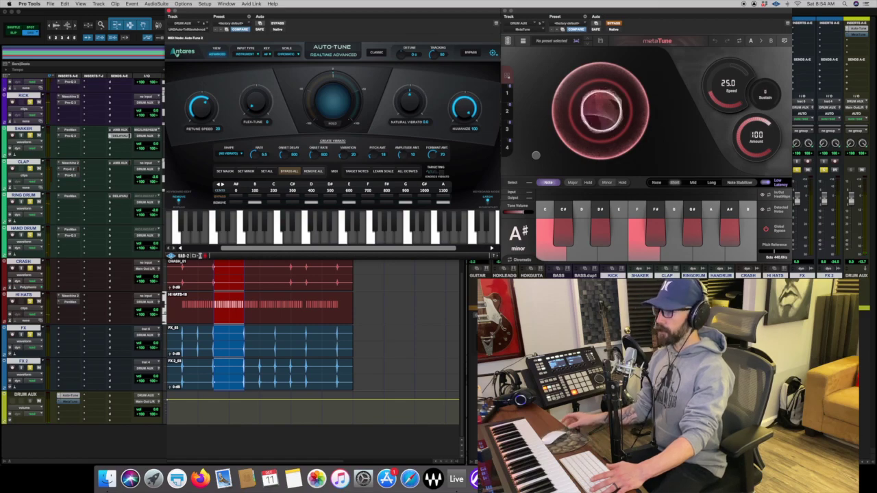
pyautogui.click(277, 24)
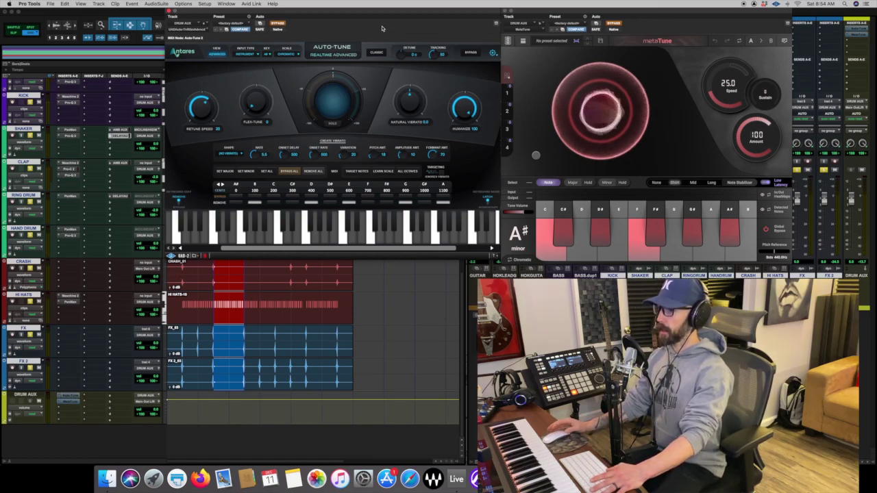
pyautogui.click(279, 26)
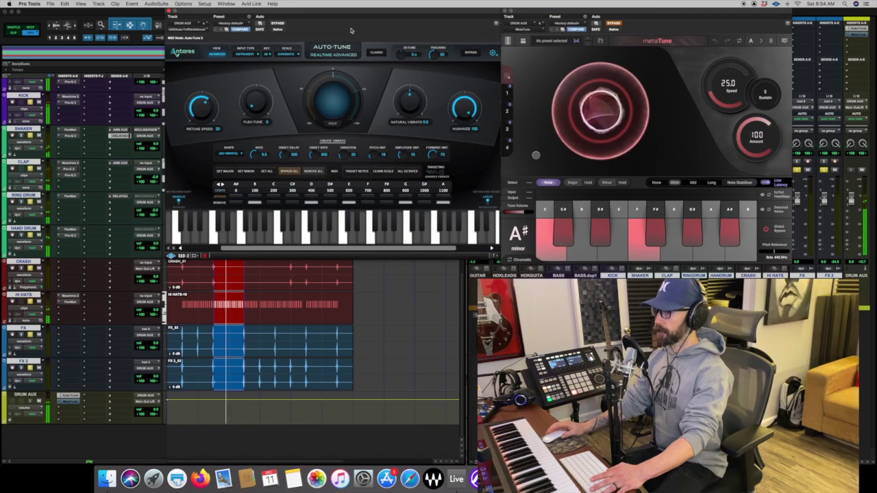
pyautogui.click(278, 23)
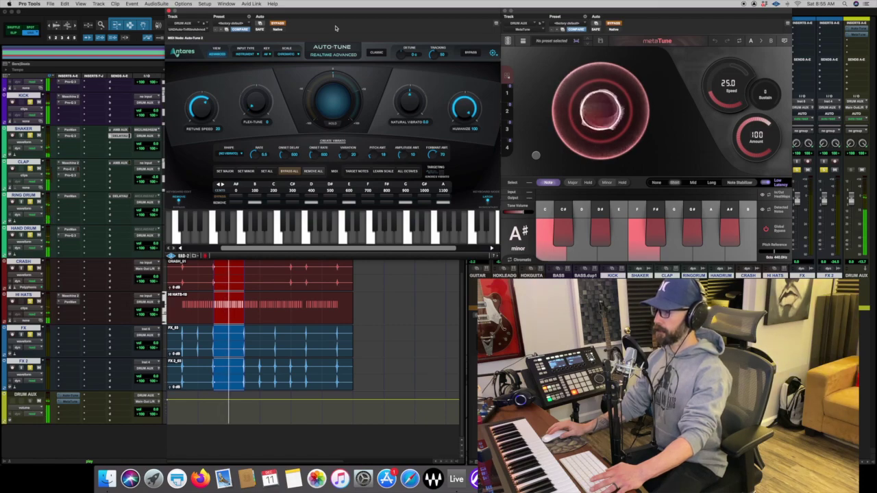
pyautogui.click(278, 23)
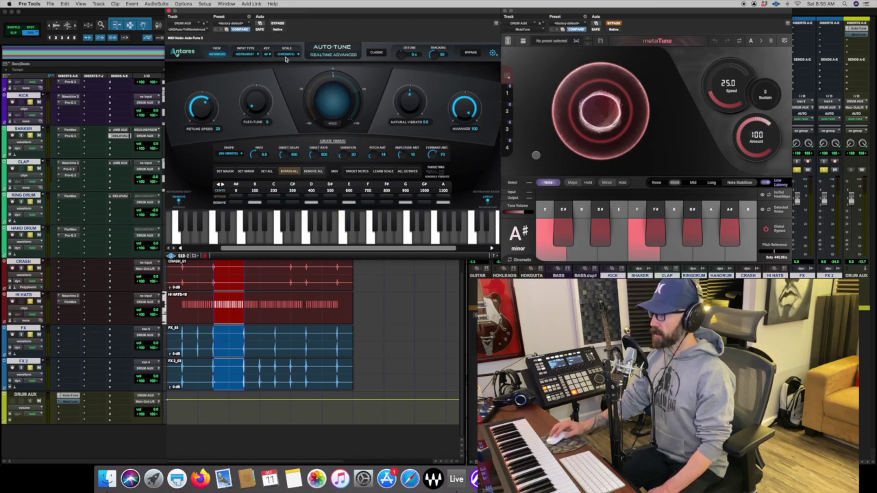
# Hide Auto-Tune's advanced controls and try a Humanize setting of about 11 during playback, restoring it to 100
pyautogui.click(219, 56)
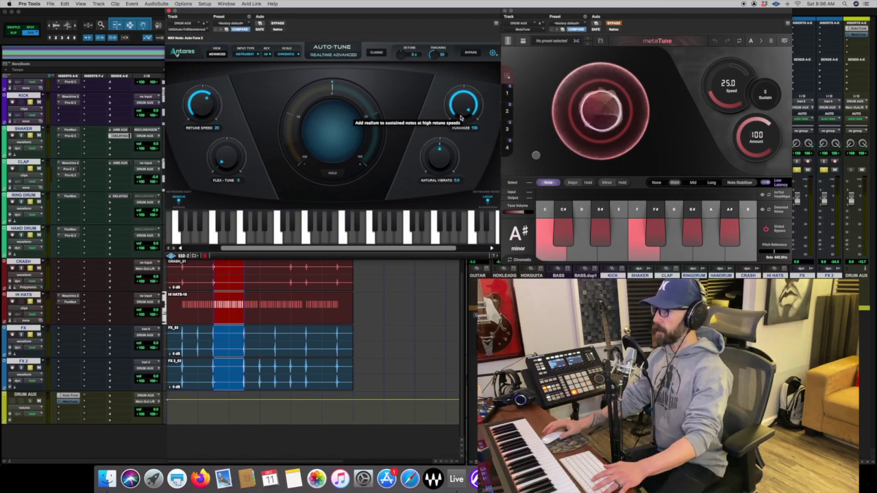
pyautogui.press('space')
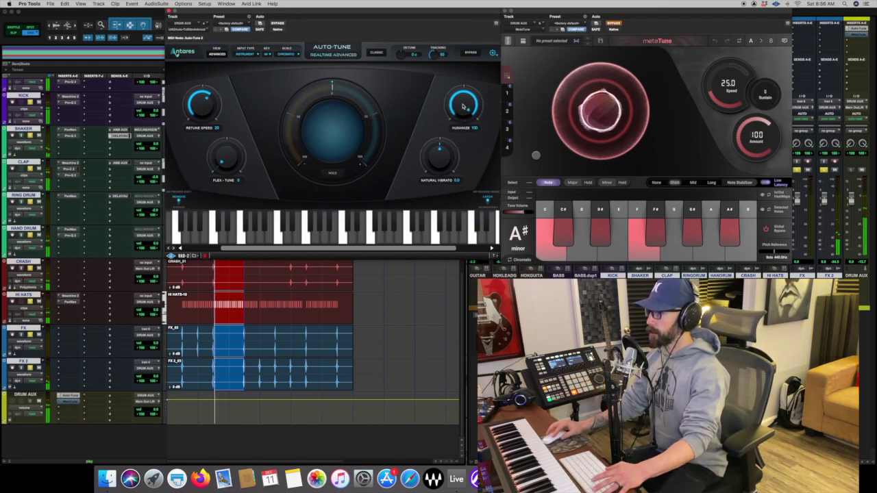
pyautogui.moveTo(461, 108); pyautogui.dragTo(461, 182)
pyautogui.moveTo(463, 106); pyautogui.dragTo(462, 103)
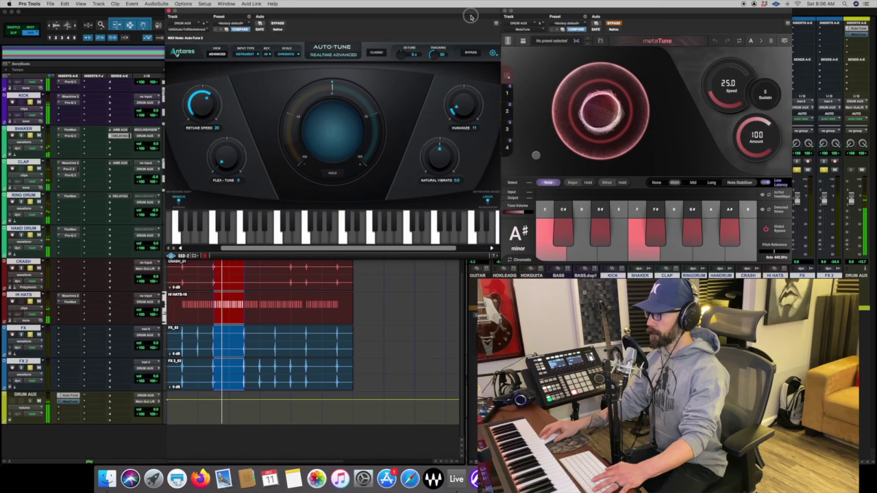
pyautogui.moveTo(470, 102); pyautogui.dragTo(468, 108)
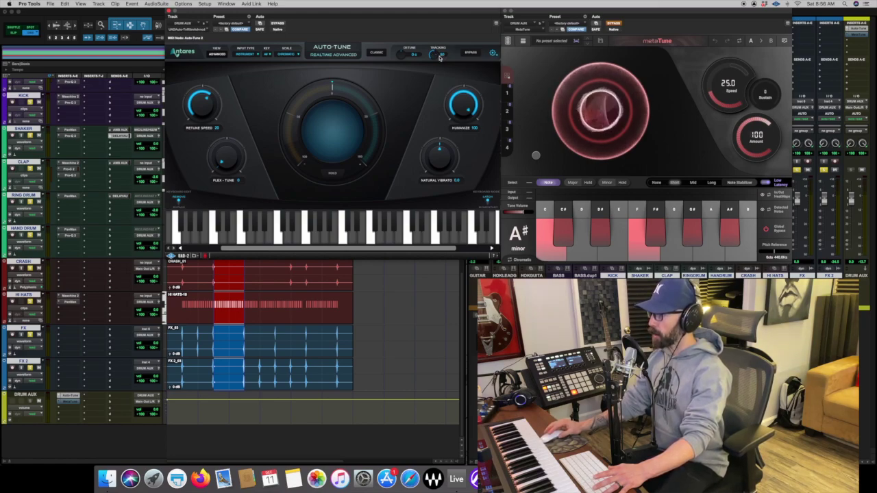
# Audition Auto-Tune's Tracking at about 51 and 3 on the playing drum loop, leaving it at 3
pyautogui.moveTo(434, 58); pyautogui.dragTo(441, 79)
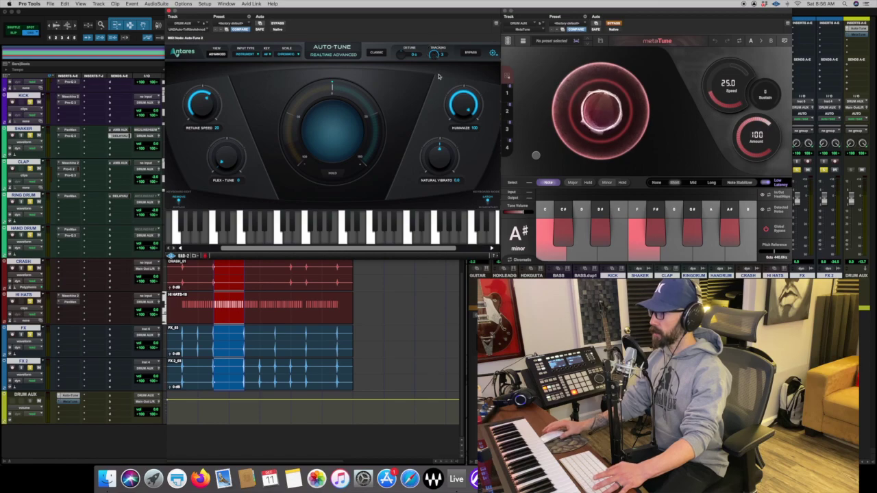
pyautogui.press('space')
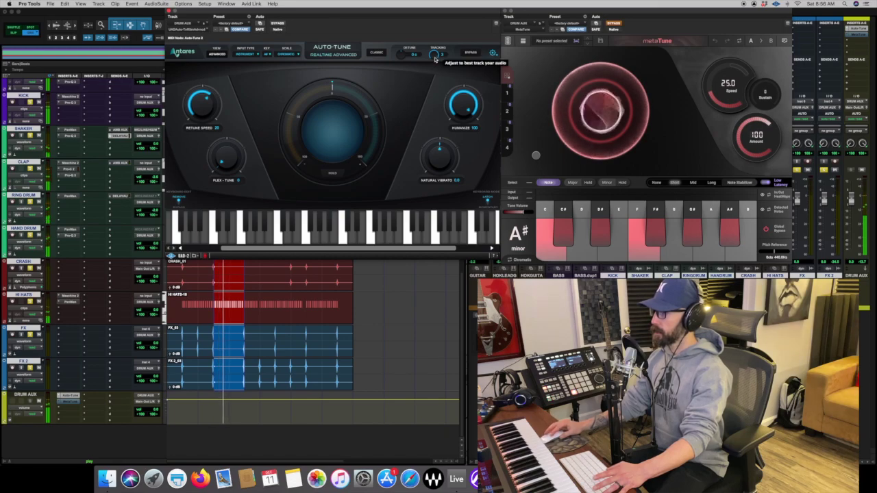
pyautogui.click(434, 56)
pyautogui.moveTo(434, 57); pyautogui.dragTo(433, 77)
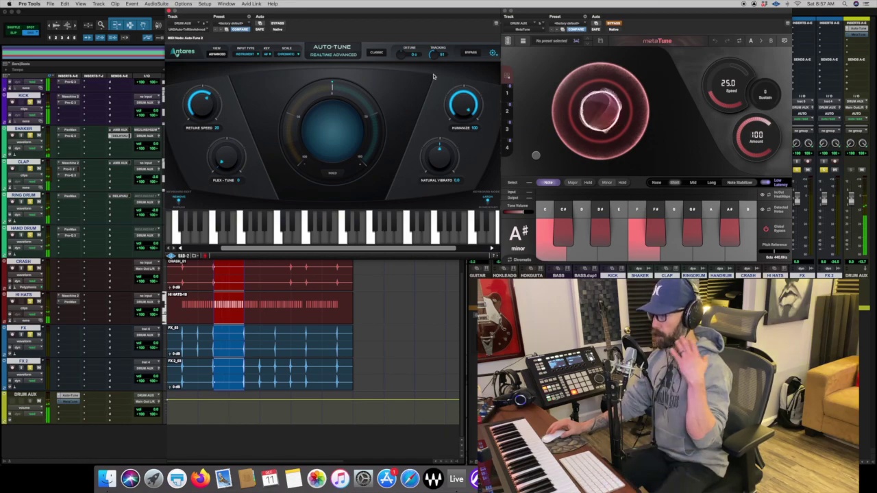
pyautogui.moveTo(434, 57)
pyautogui.mouseDown()
pyautogui.moveTo(434, 38)
pyautogui.moveTo(435, 59)
pyautogui.mouseUp()
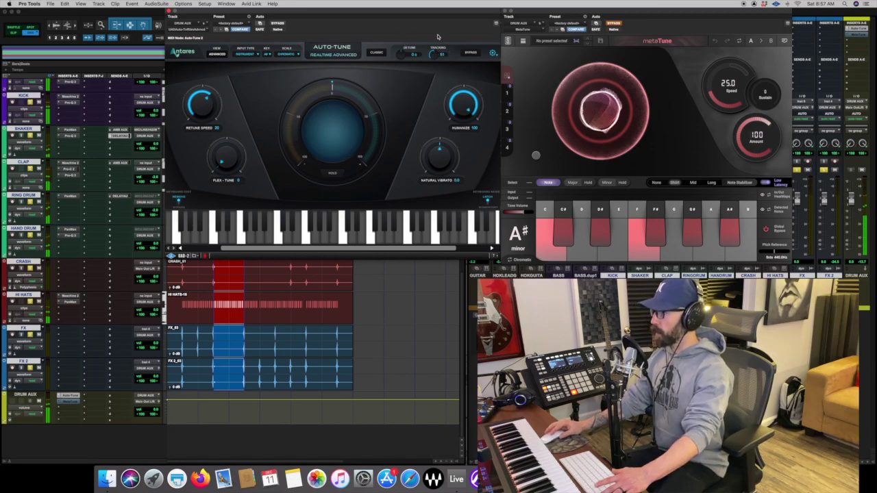
pyautogui.click(436, 42)
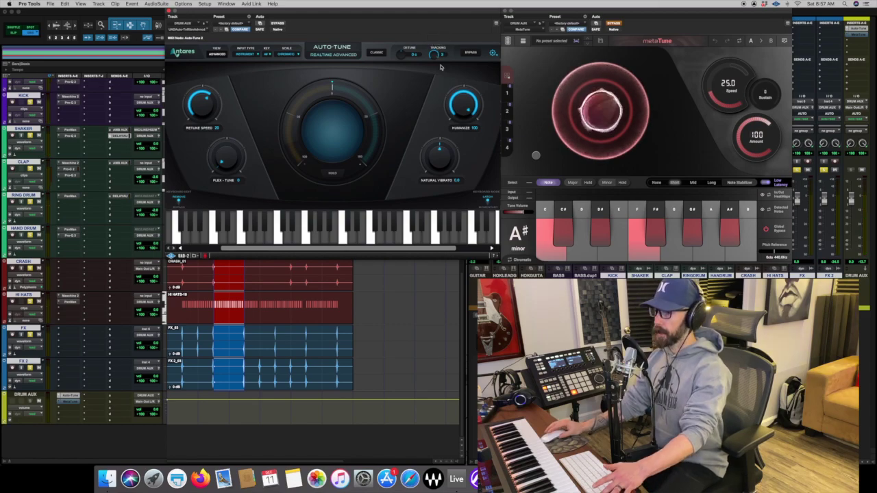
pyautogui.press('space')
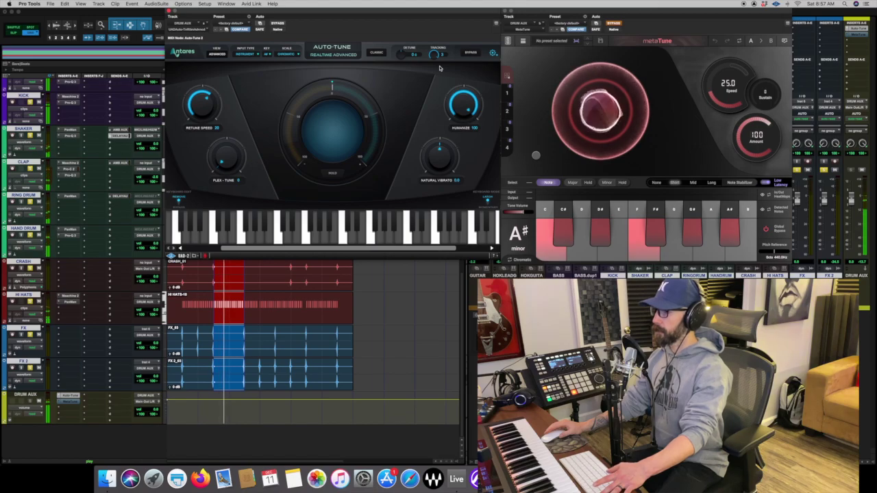
pyautogui.press('space')
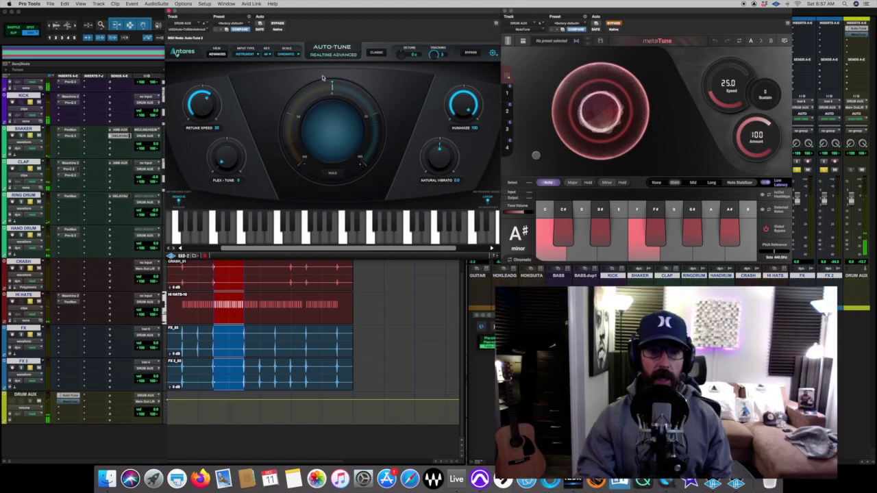
# Select Instrument as Auto-Tune's input type, A# as its key and Chromatic as its scale
pyautogui.click(217, 55)
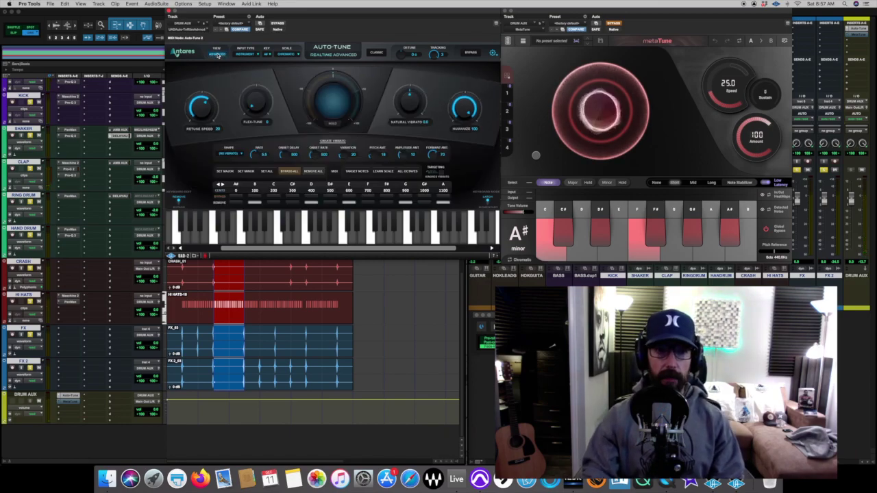
pyautogui.click(217, 54)
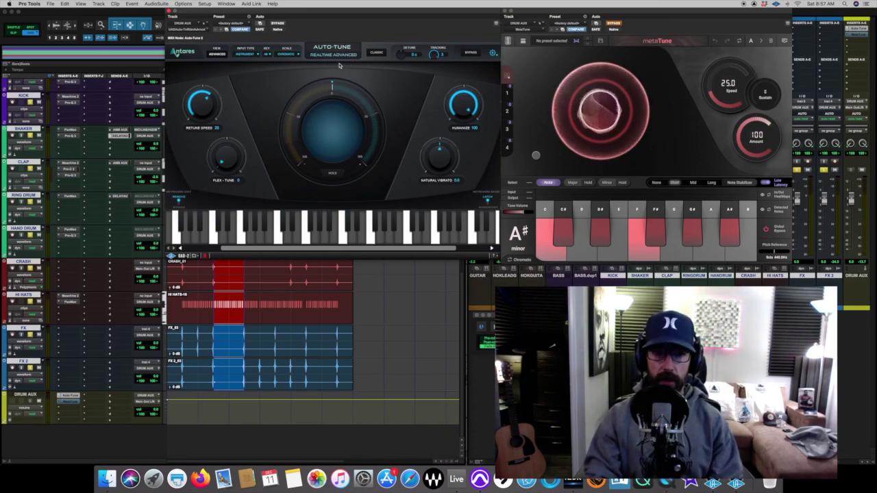
pyautogui.click(245, 54)
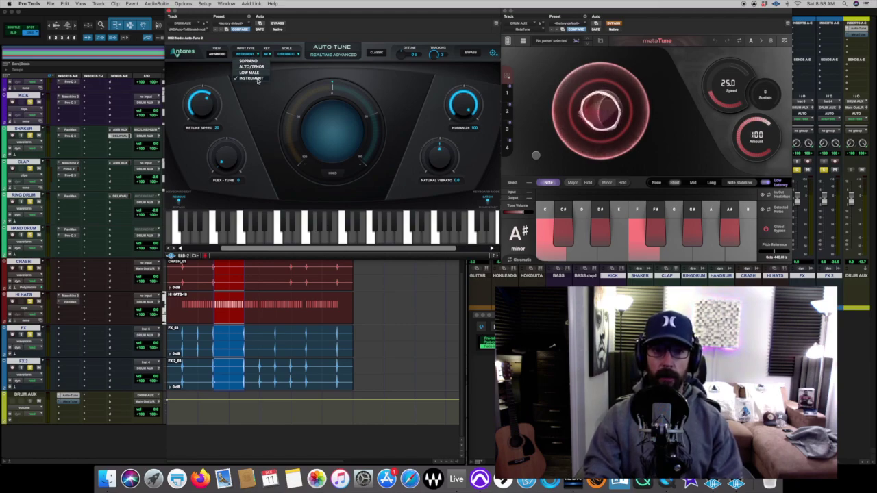
pyautogui.click(251, 79)
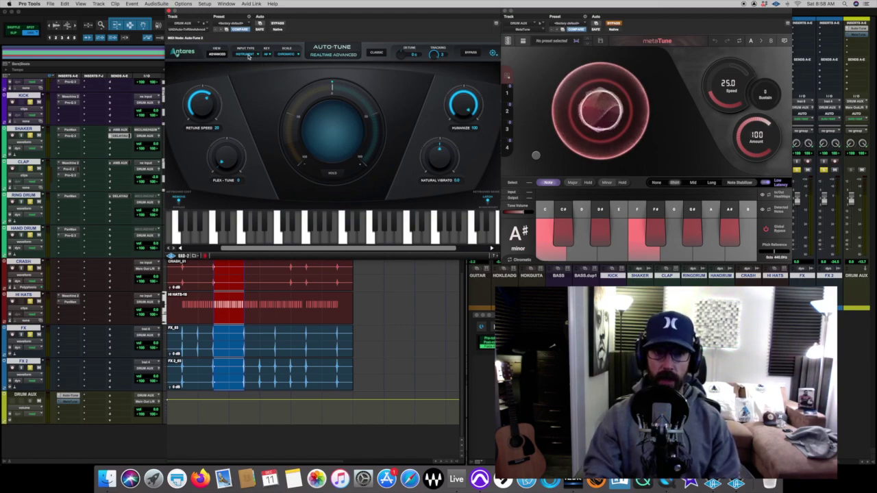
pyautogui.click(269, 55)
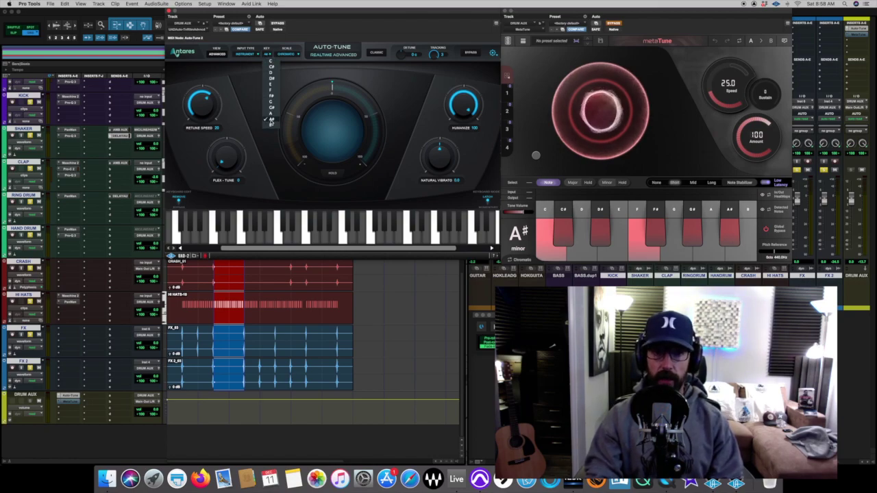
pyautogui.click(271, 122)
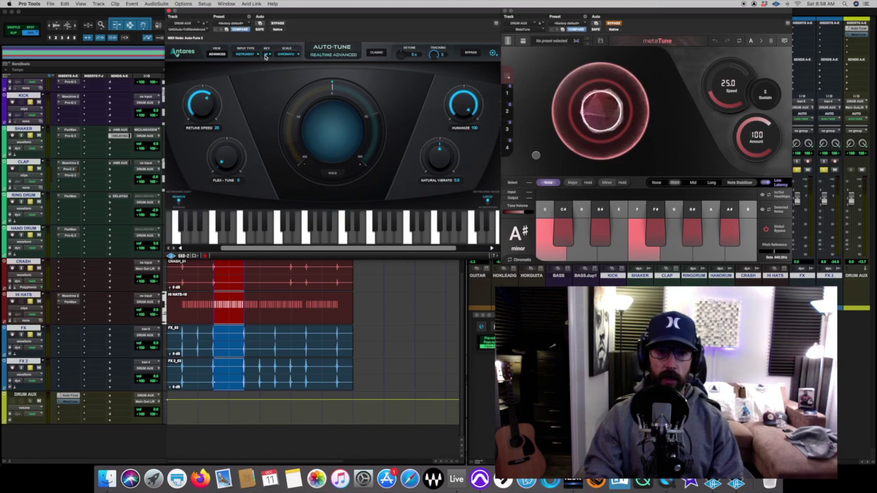
pyautogui.click(288, 55)
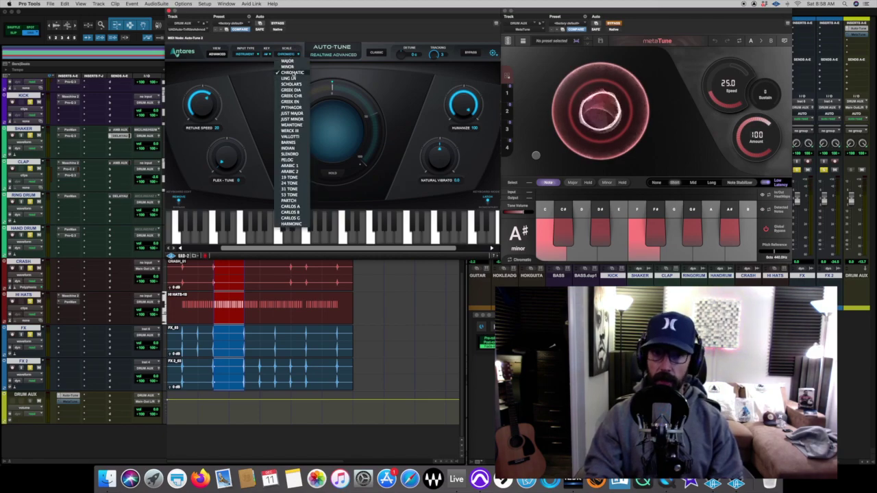
pyautogui.click(292, 73)
pyautogui.click(291, 57)
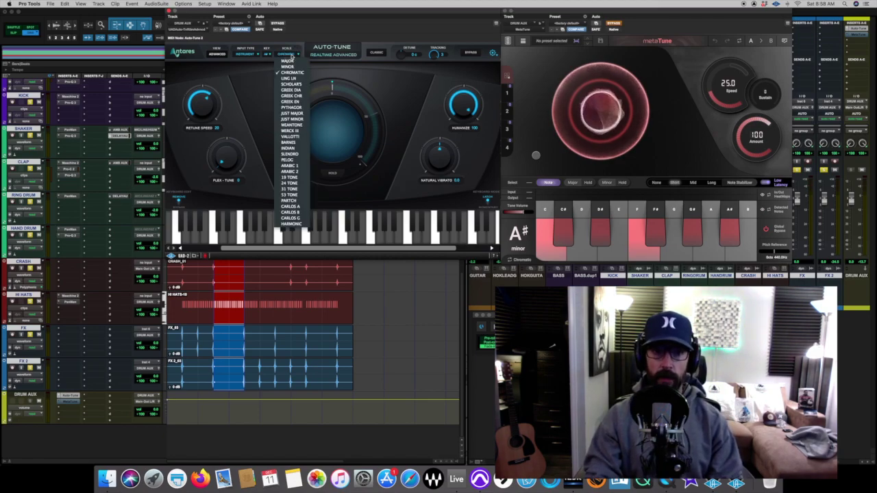
pyautogui.click(289, 56)
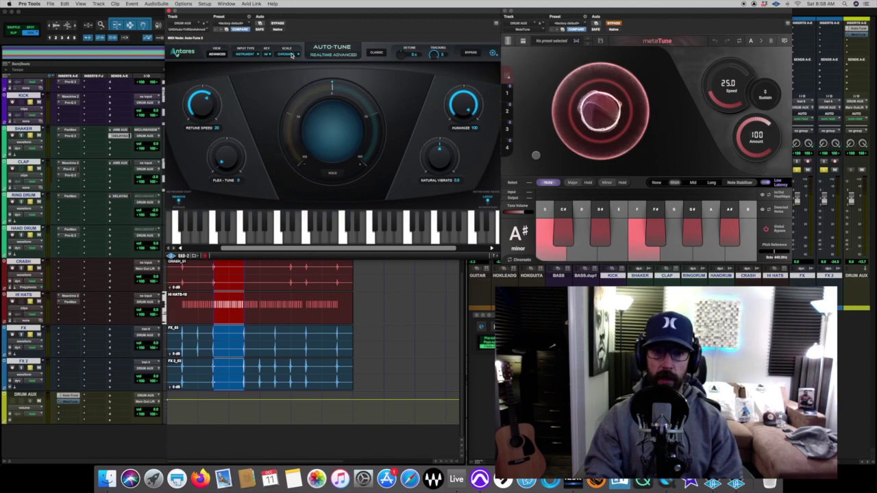
# Switch Auto-Tune to its advanced view with the vibrato and individual note controls
pyautogui.click(217, 54)
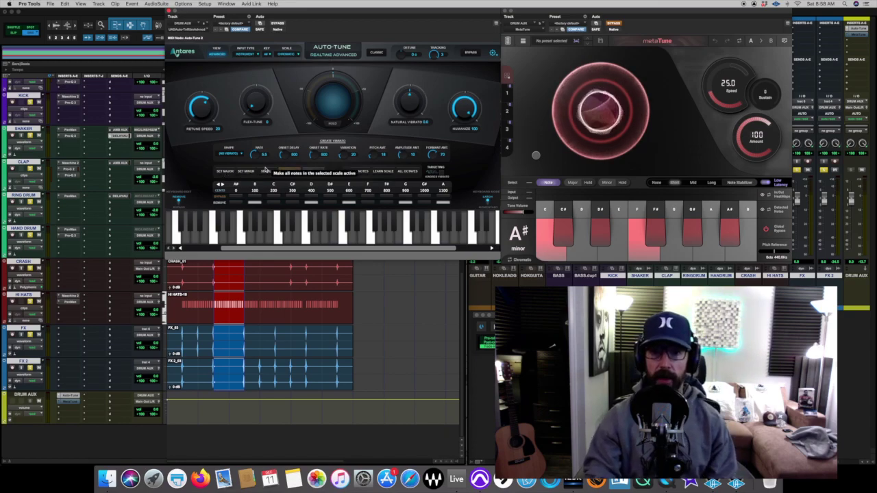
pyautogui.click(221, 57)
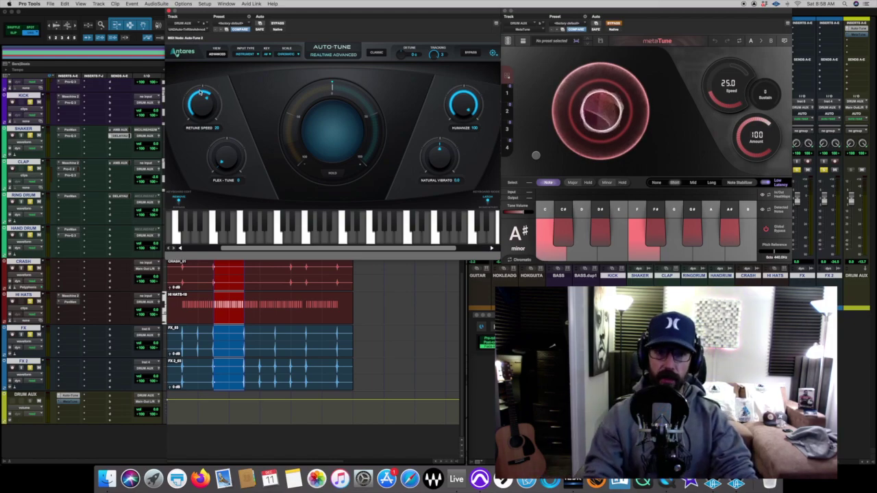
pyautogui.click(218, 55)
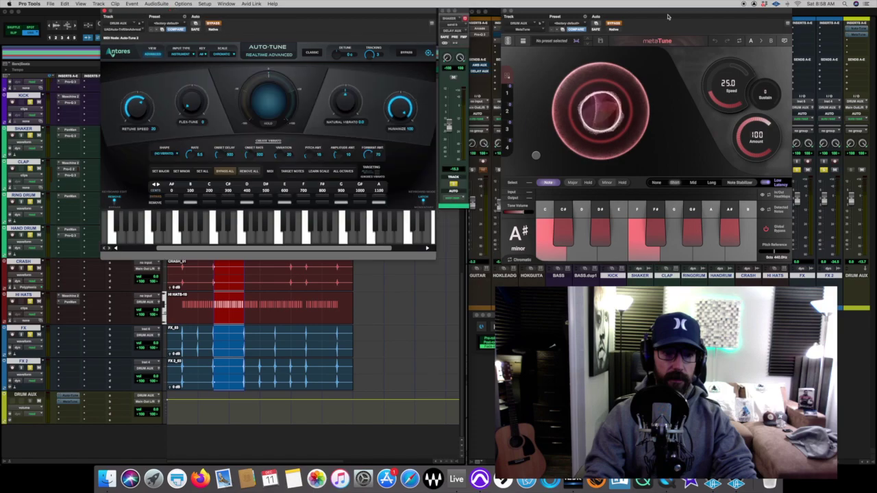
# Place the metaTune window directly beside Auto-Tune and take metaTune out of bypass
pyautogui.moveTo(644, 17); pyautogui.dragTo(581, 16)
pyautogui.click(554, 23)
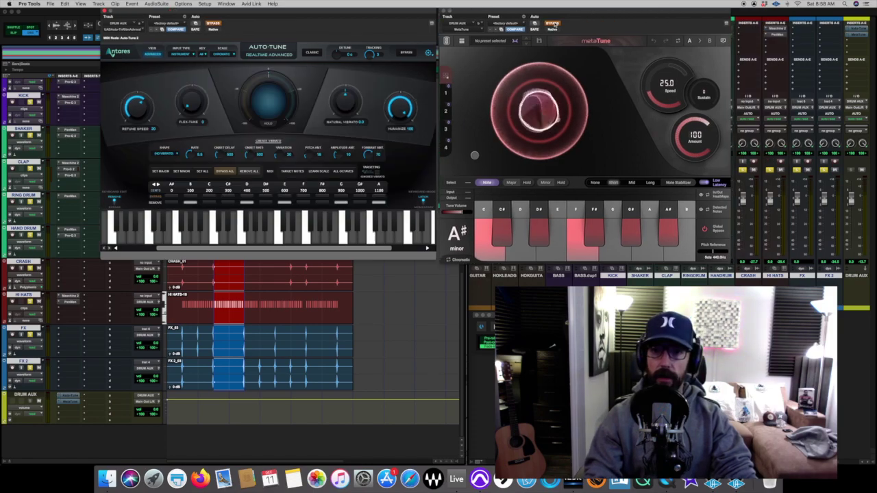
pyautogui.moveTo(576, 144)
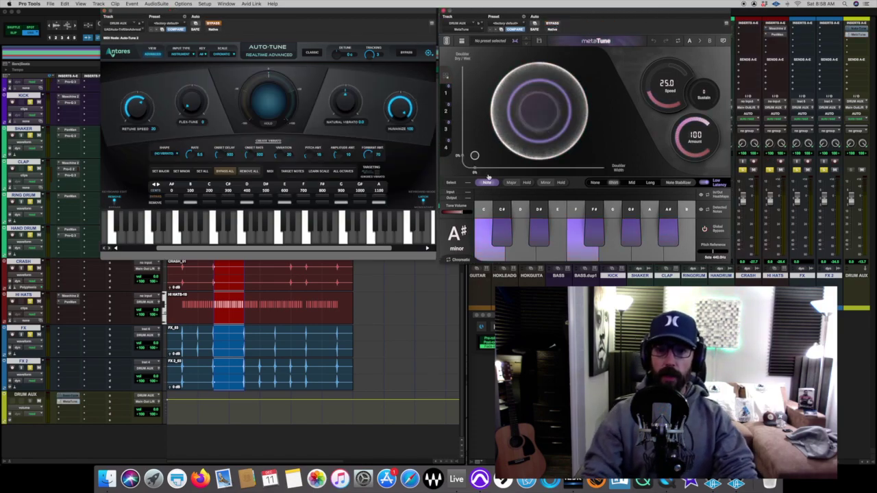
# Open metaTune's key and scale choices and keep the tuning at A# minor
pyautogui.click(456, 235)
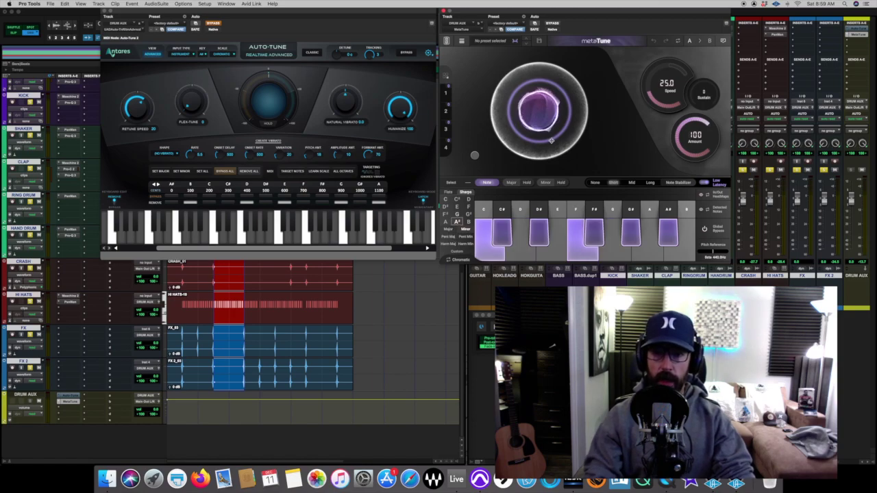
pyautogui.click(467, 233)
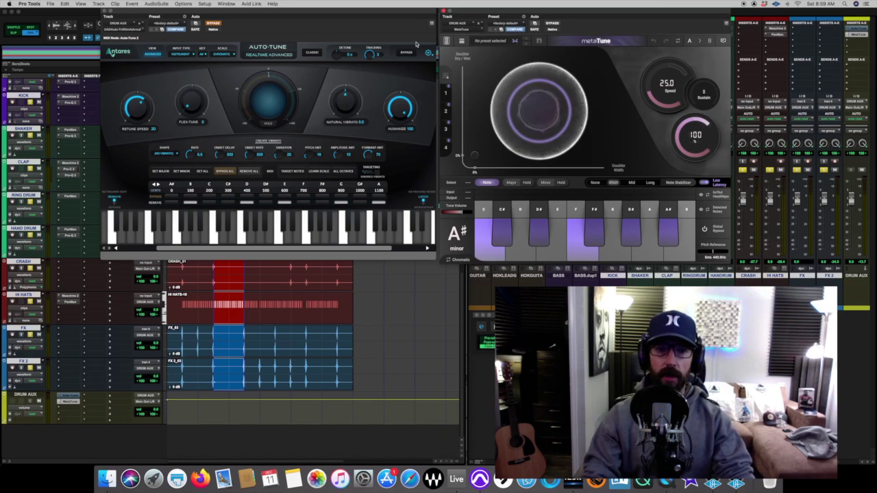
pyautogui.click(459, 239)
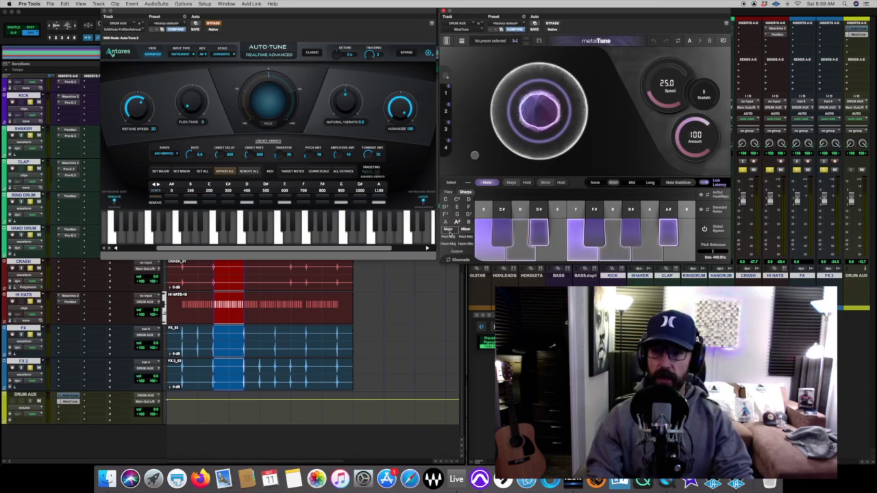
pyautogui.click(466, 229)
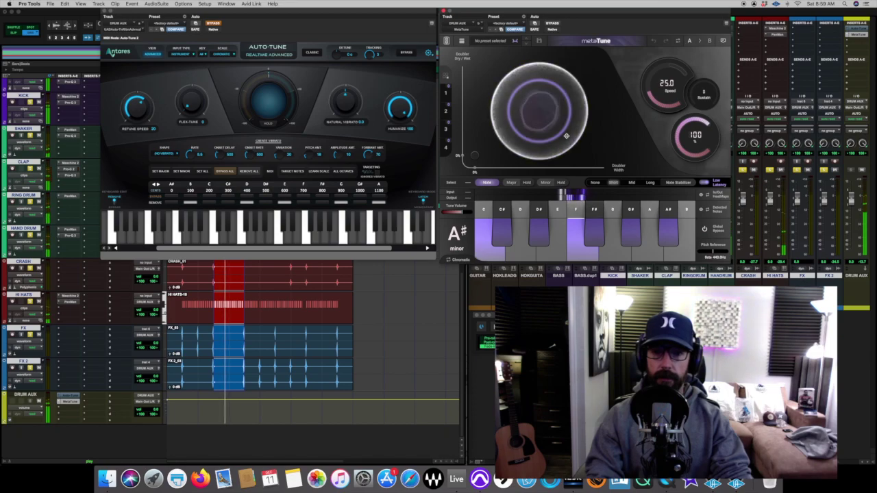
# Compare the drum bus with metaTune bypassed and active, and toggle the loop playback
pyautogui.click(552, 23)
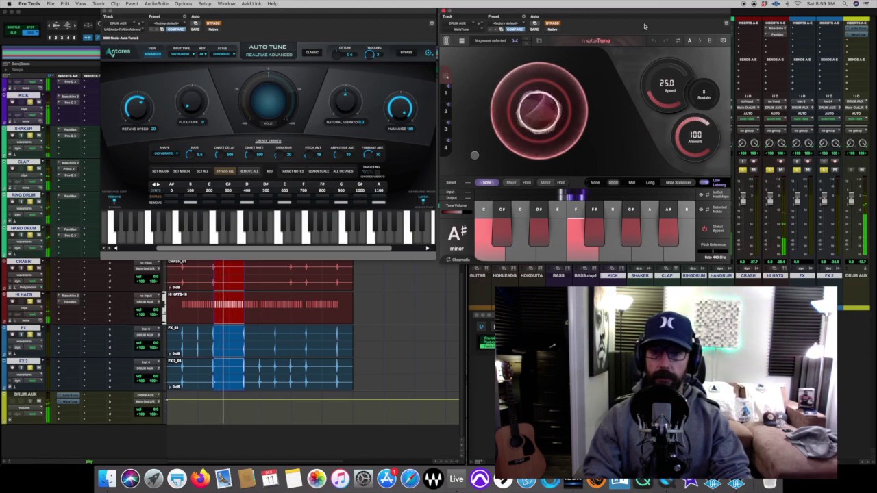
pyautogui.click(553, 25)
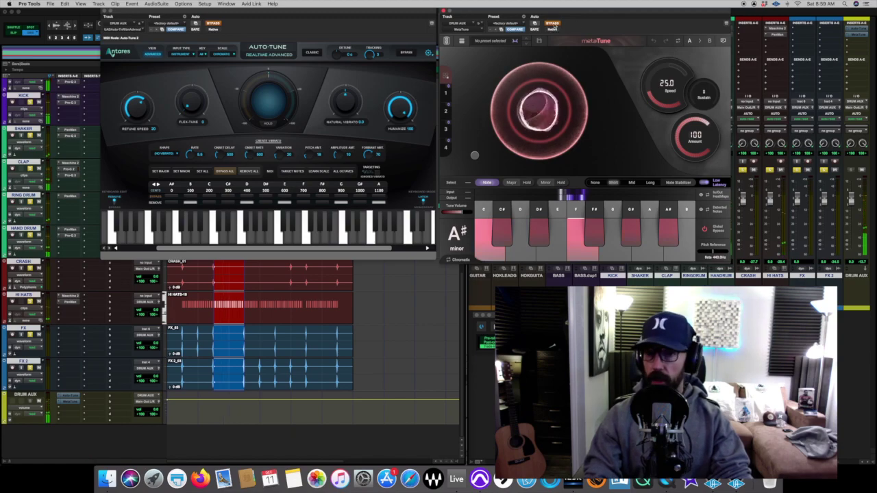
pyautogui.press('space')
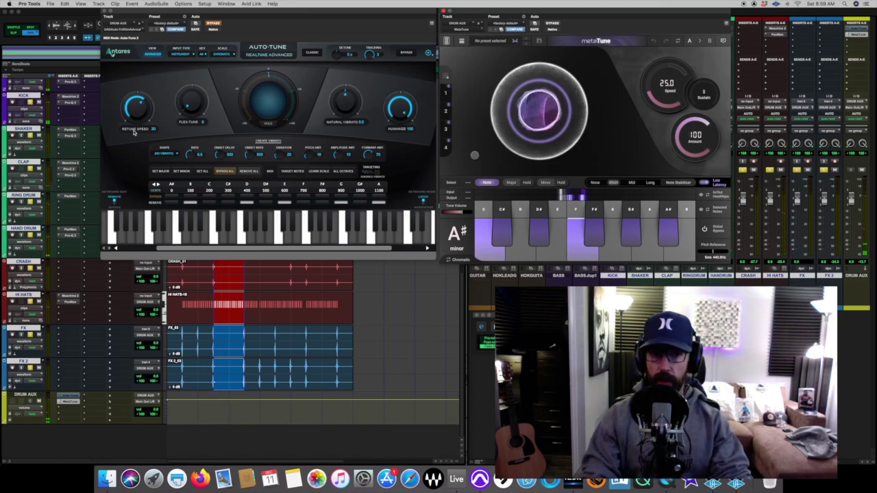
# Set metaTune's Speed to 20.0 ms and compare the drum loop with metaTune bypassed and active
pyautogui.moveTo(650, 100); pyautogui.dragTo(650, 96)
pyautogui.keyDown('alt'); pyautogui.click(650, 95); pyautogui.keyUp('alt')
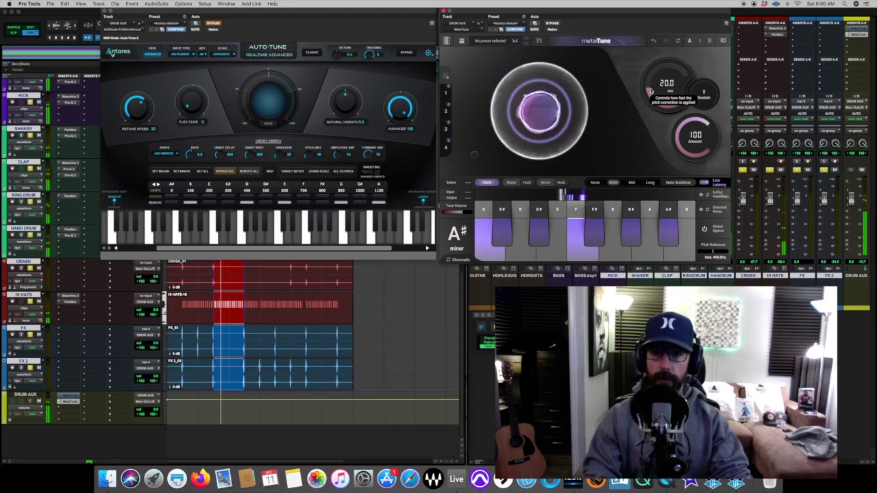
pyautogui.click(552, 23)
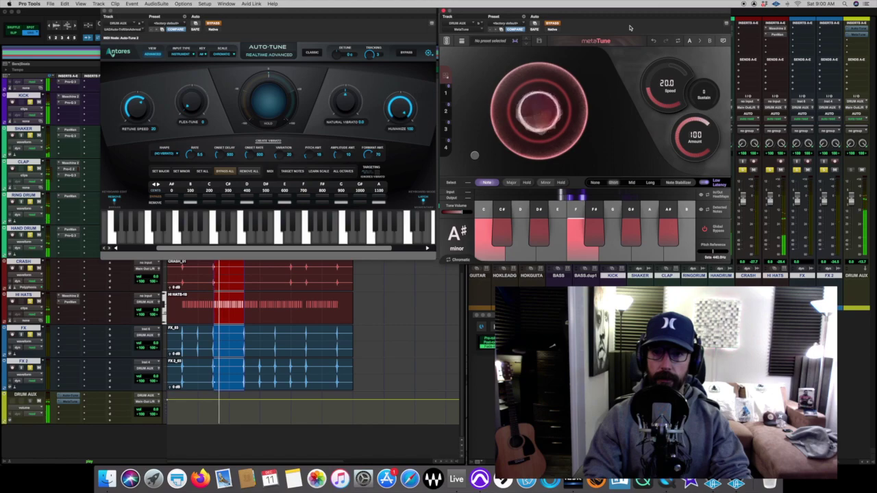
pyautogui.click(554, 24)
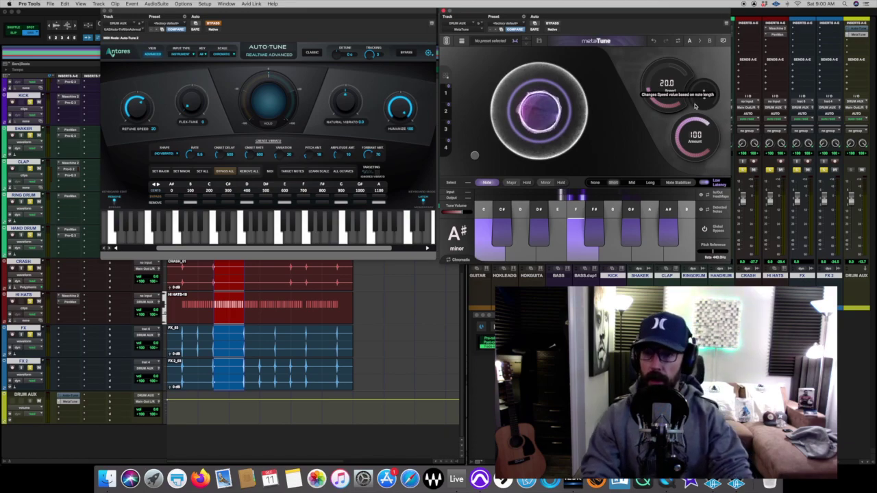
pyautogui.press('space')
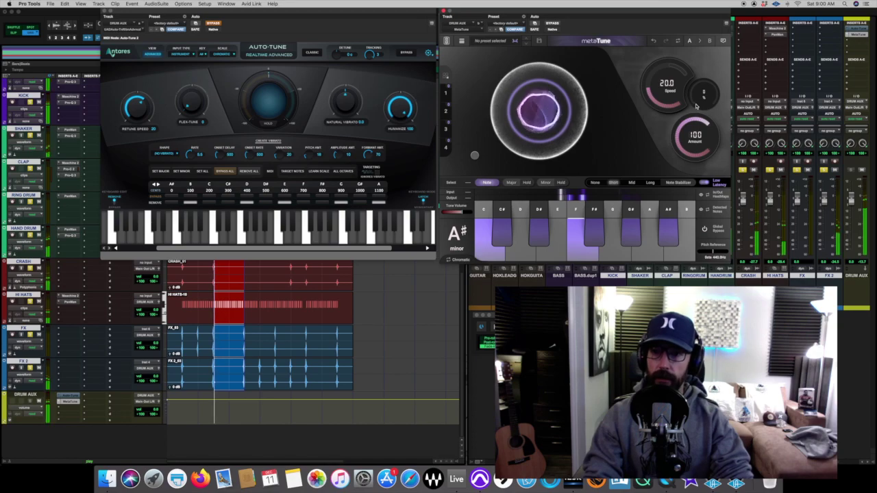
# Audition metaTune's Sustain at both high and low settings while the drums loop, and leave it at 60
pyautogui.moveTo(697, 106); pyautogui.dragTo(704, 63)
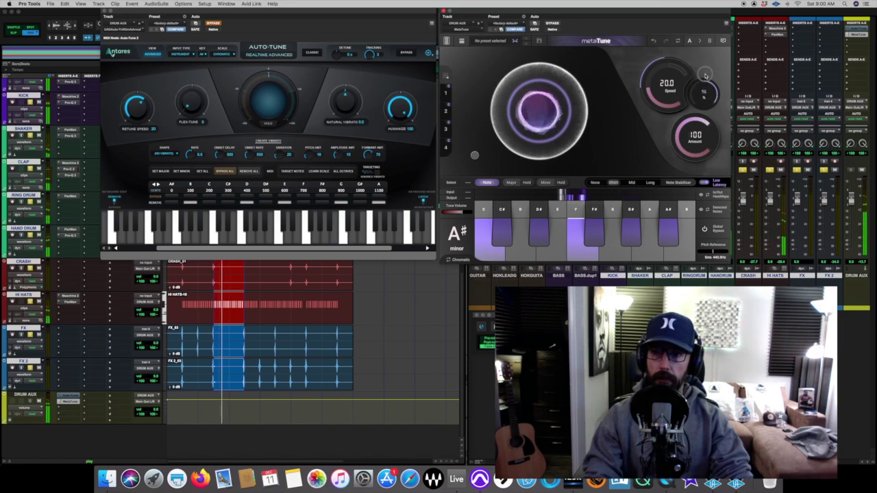
pyautogui.moveTo(701, 85); pyautogui.dragTo(704, 67)
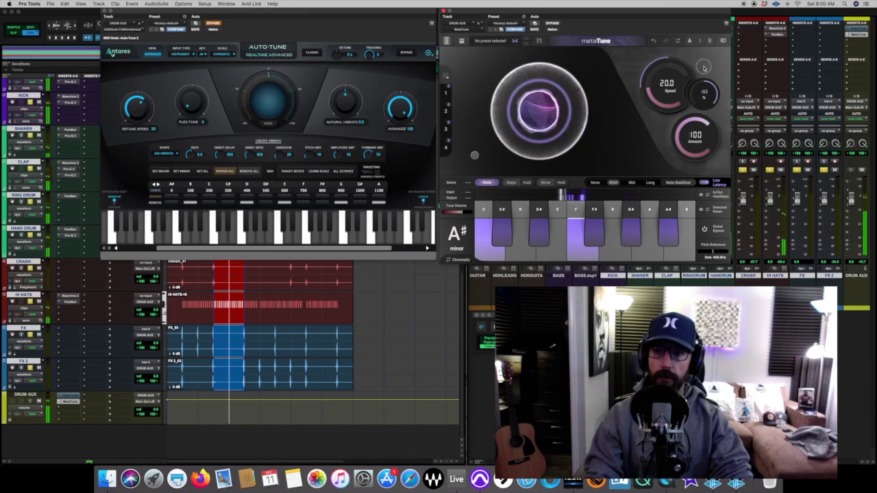
pyautogui.moveTo(704, 67); pyautogui.dragTo(695, 89)
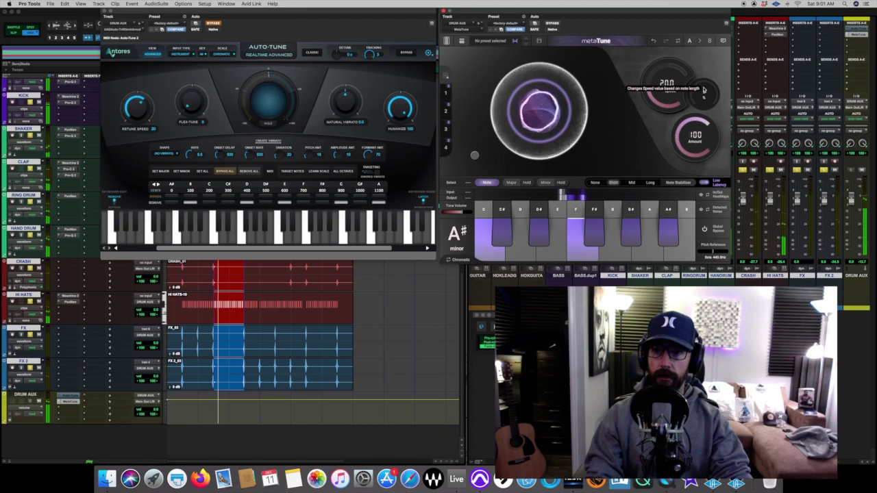
pyautogui.moveTo(705, 83); pyautogui.dragTo(706, 70)
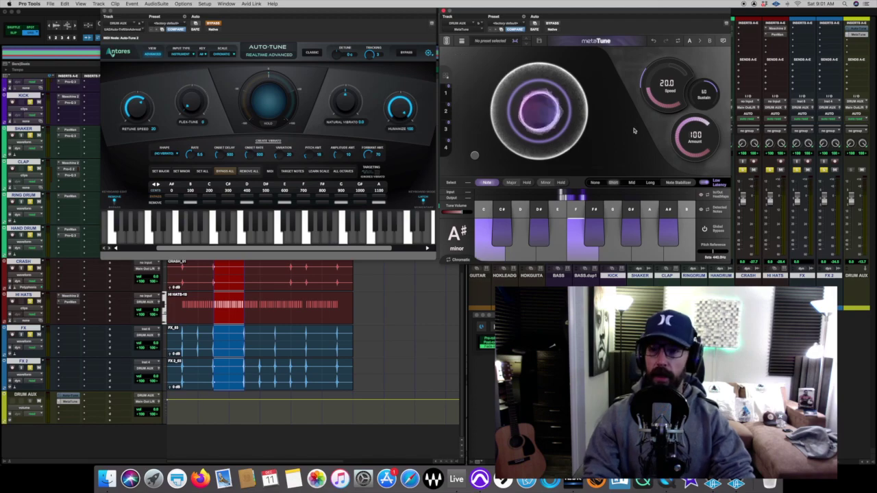
# Try metaTune's Amount at 50, compare it against the bypassed drums, and restore the Amount to 100
pyautogui.moveTo(700, 128); pyautogui.dragTo(676, 130)
pyautogui.doubleClick(683, 133)
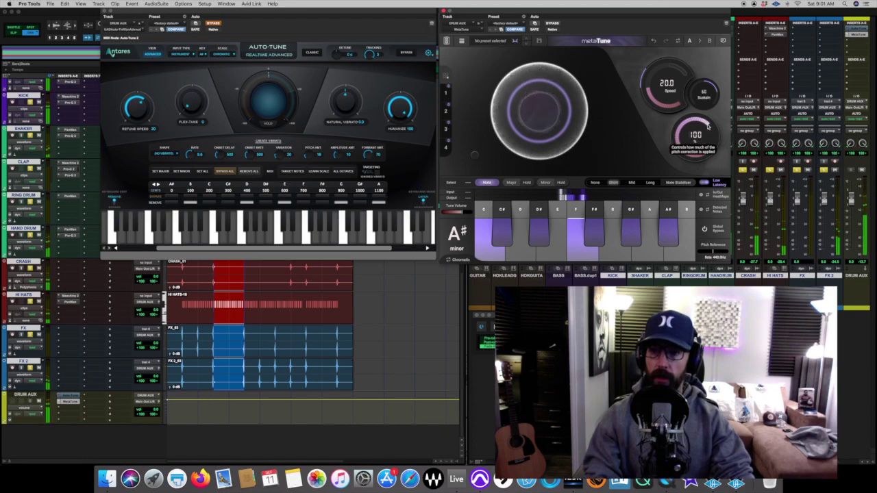
pyautogui.moveTo(704, 131); pyautogui.dragTo(660, 173)
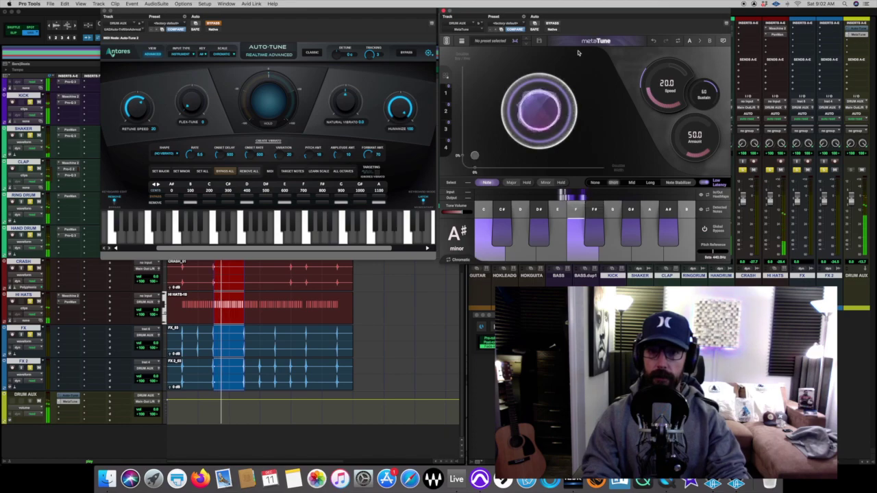
pyautogui.click(552, 24)
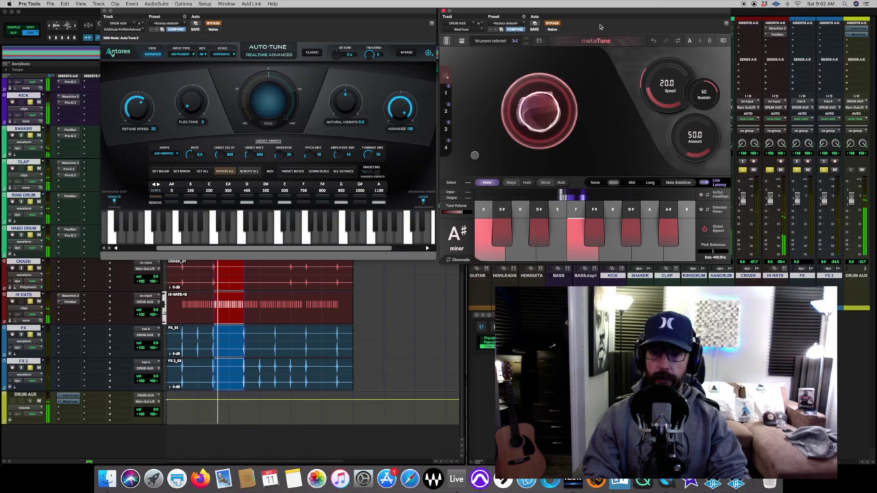
pyautogui.click(553, 24)
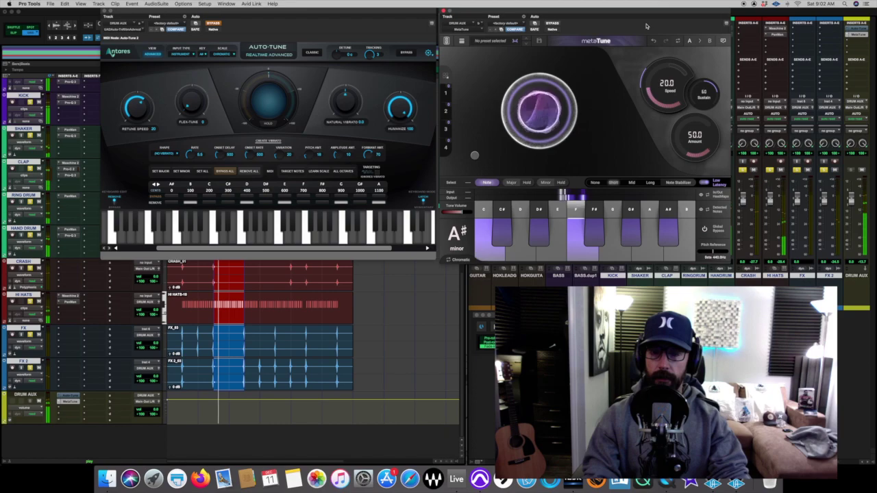
pyautogui.moveTo(694, 158); pyautogui.dragTo(658, 30)
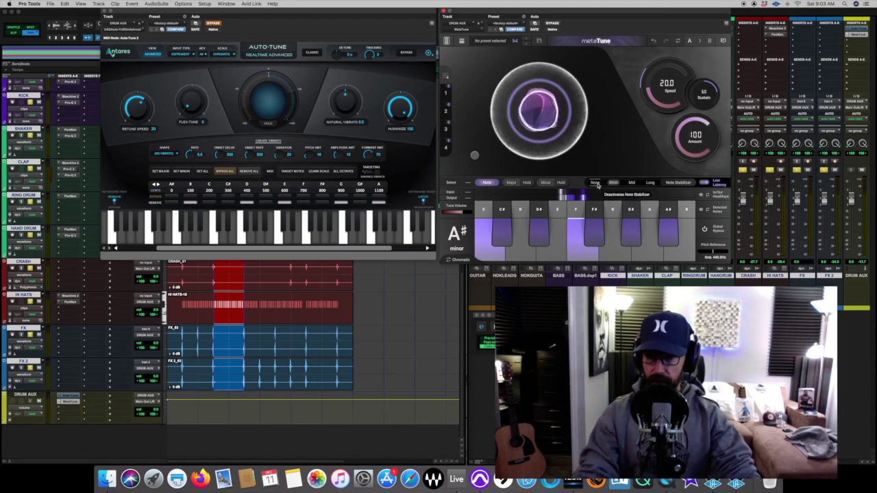
# Audition metaTune's Note Stabilizer at Short and Mid during playback, and leave it at Mid with Low Latency enabled
pyautogui.press('space')
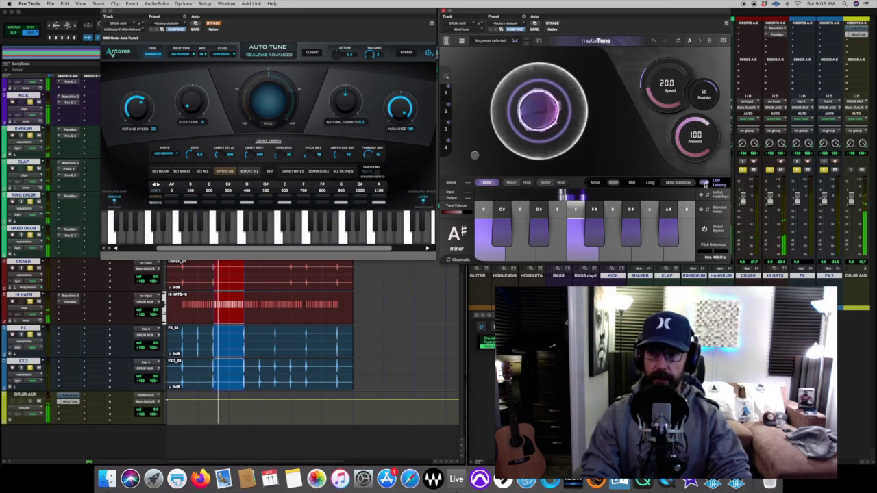
pyautogui.click(613, 183)
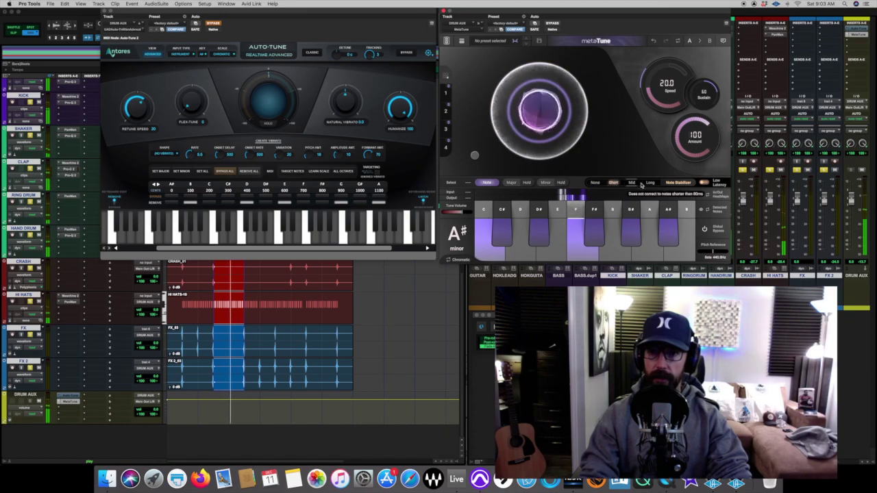
pyautogui.click(631, 183)
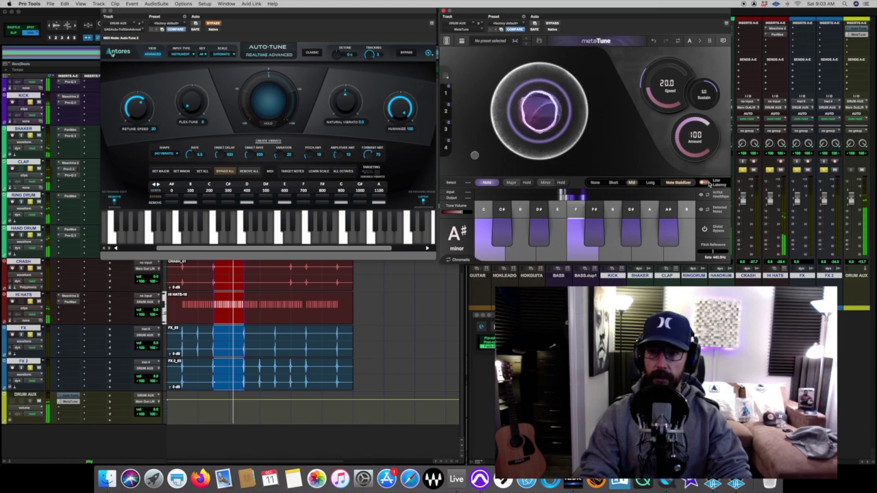
pyautogui.click(613, 183)
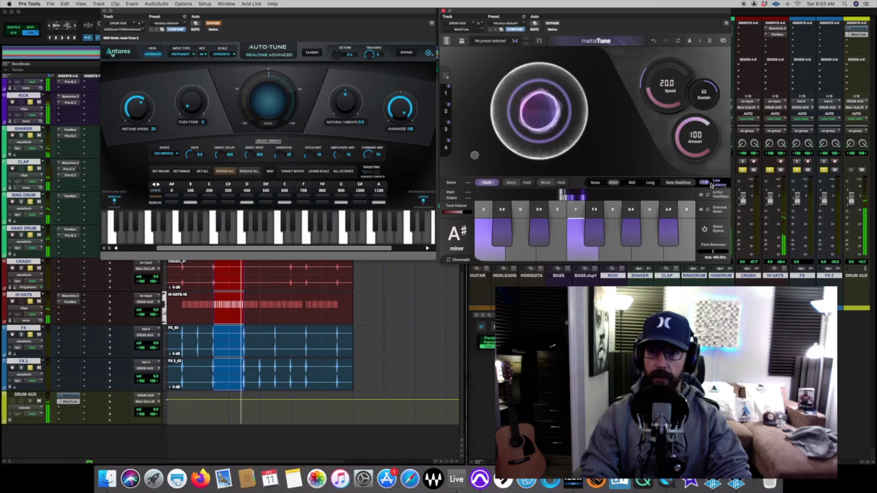
pyautogui.click(632, 184)
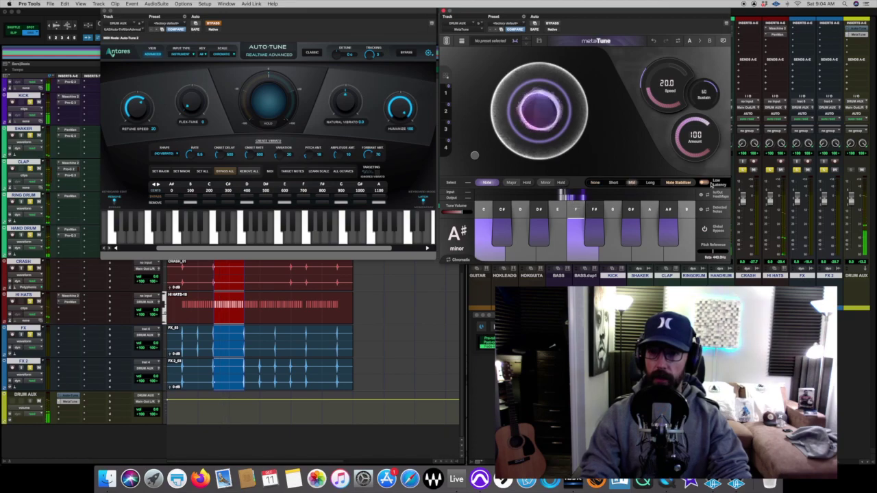
pyautogui.click(704, 182)
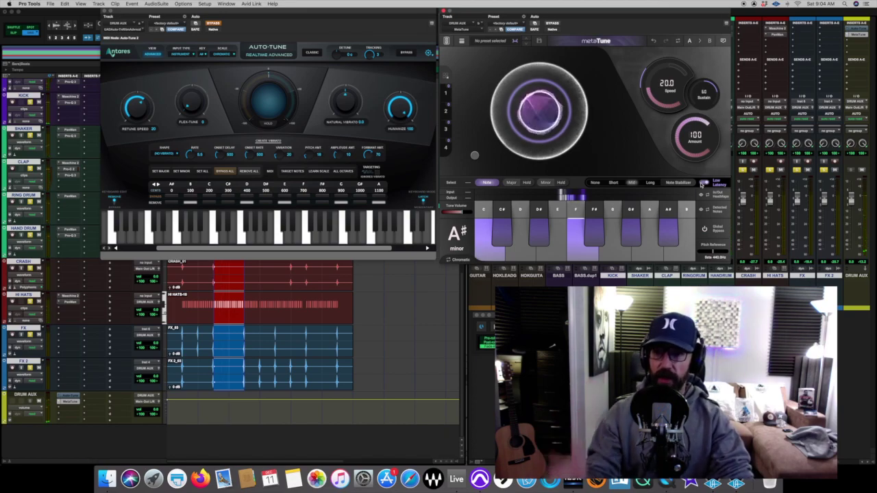
# Bypass metaTune, take Auto-Tune out of bypass and play the drum loop to compare the two plug-ins
pyautogui.moveTo(587, 146)
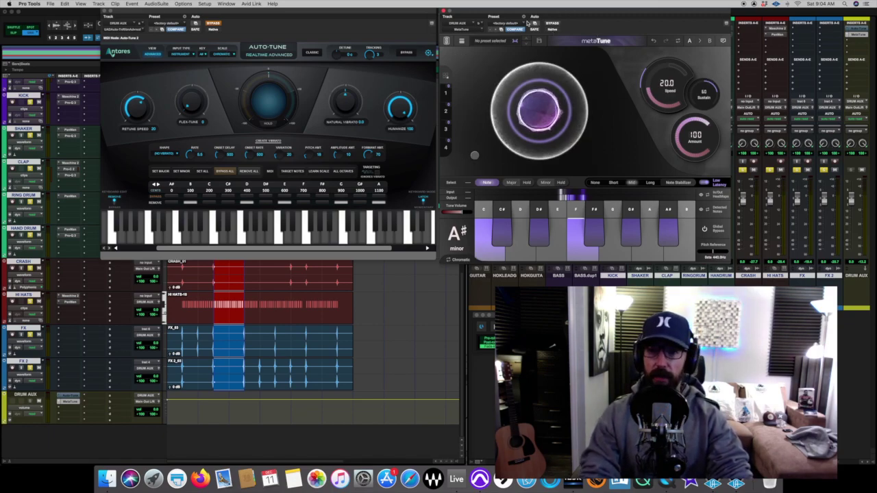
pyautogui.click(552, 23)
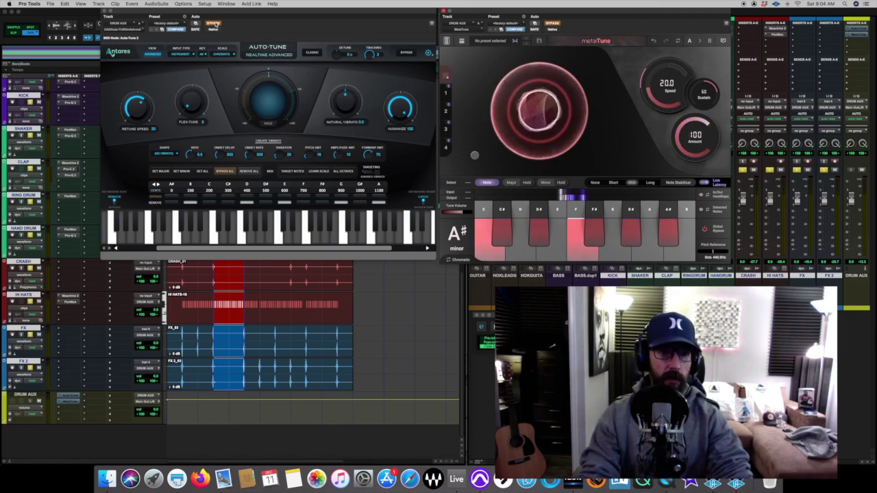
pyautogui.click(214, 23)
pyautogui.press('space')
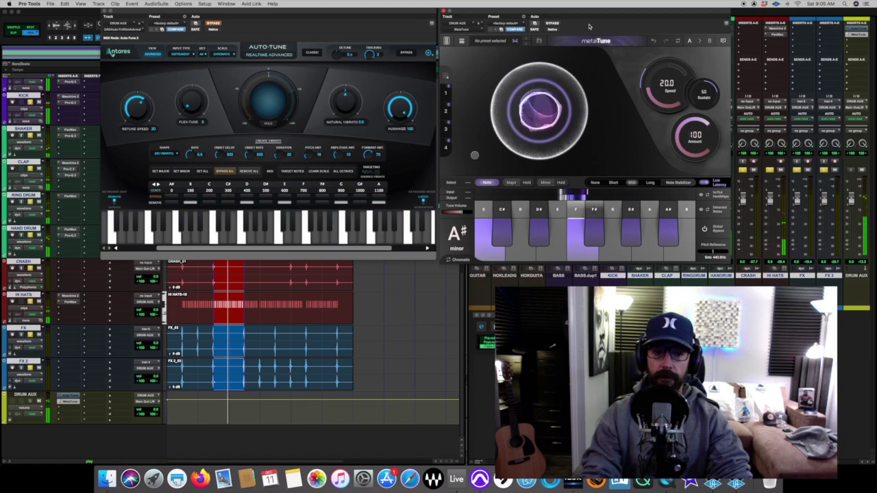
# Alternate between Auto-Tune and metaTune while the drums loop, ending with both plug-ins bypassed
pyautogui.click(552, 23)
pyautogui.click(213, 24)
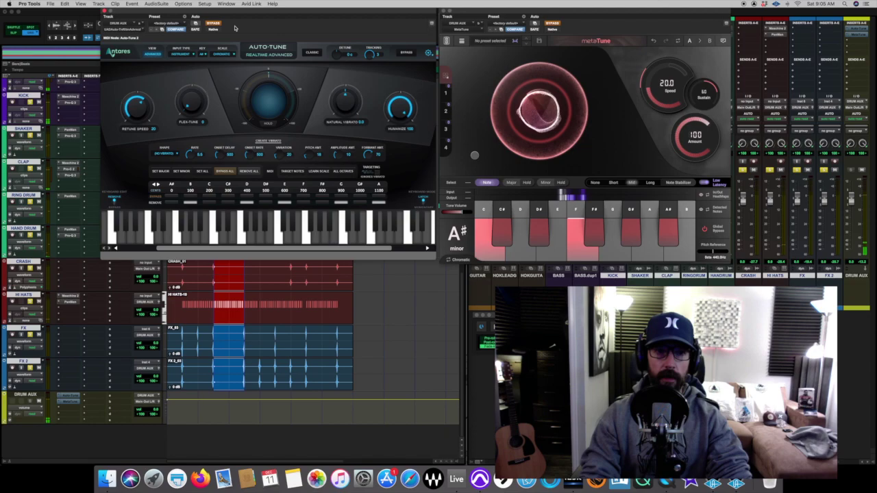
pyautogui.press('space')
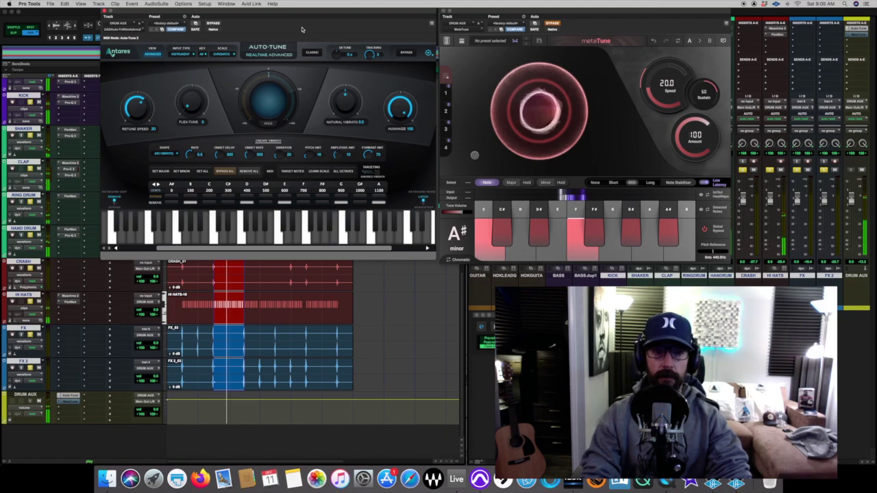
pyautogui.click(214, 24)
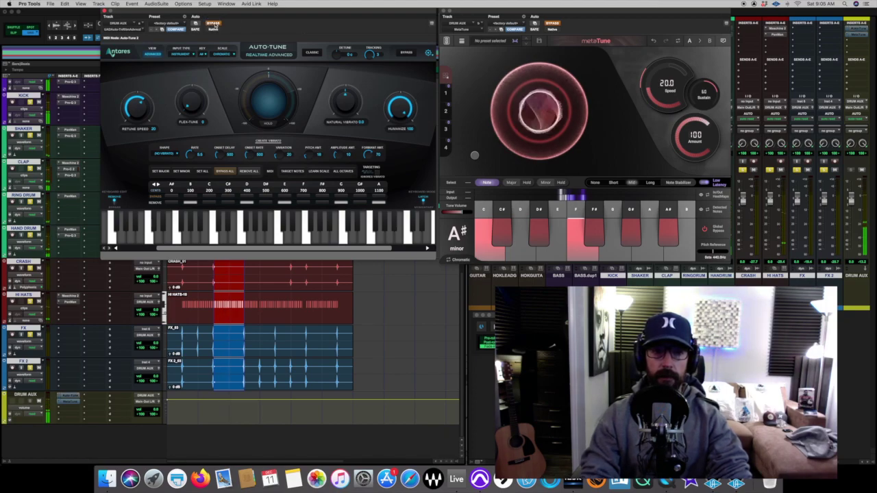
pyautogui.click(552, 24)
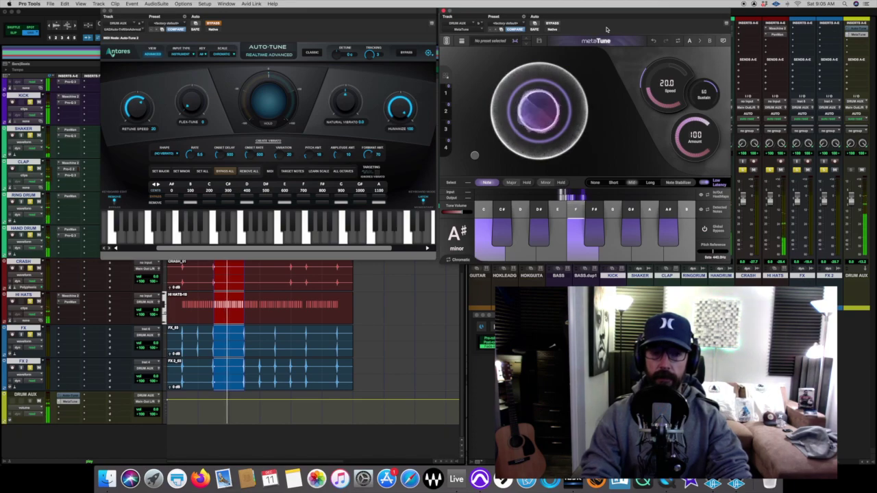
pyautogui.click(552, 23)
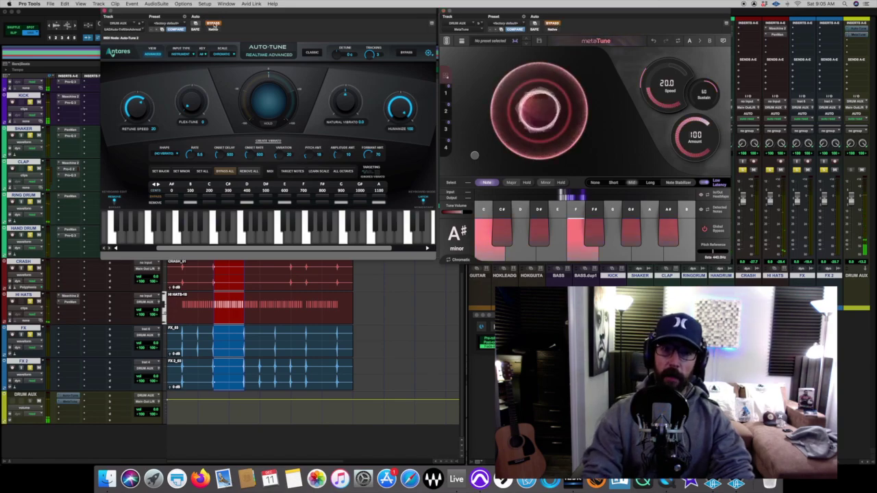